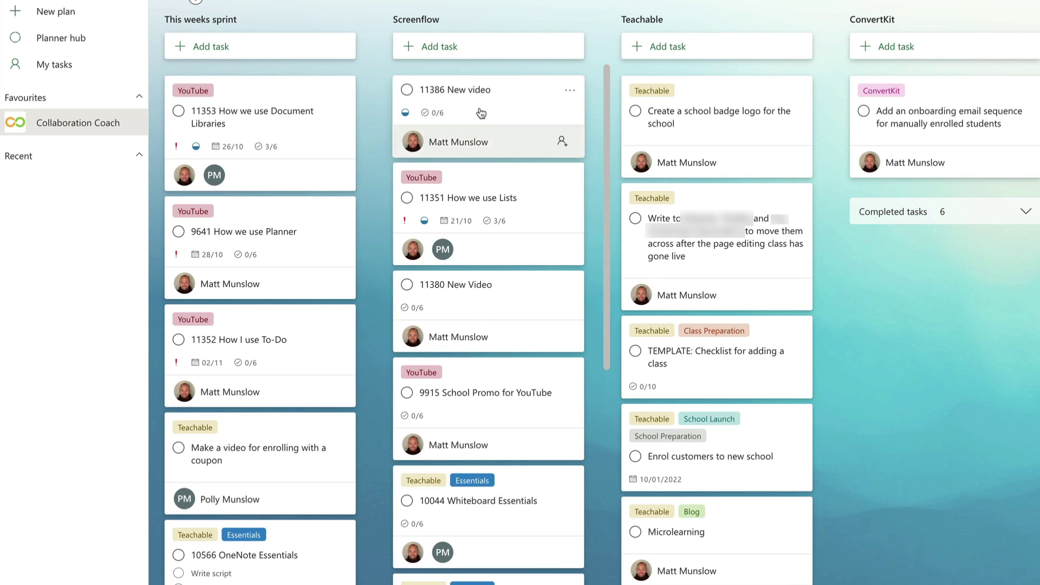
scroll(480, 103, "right", 3)
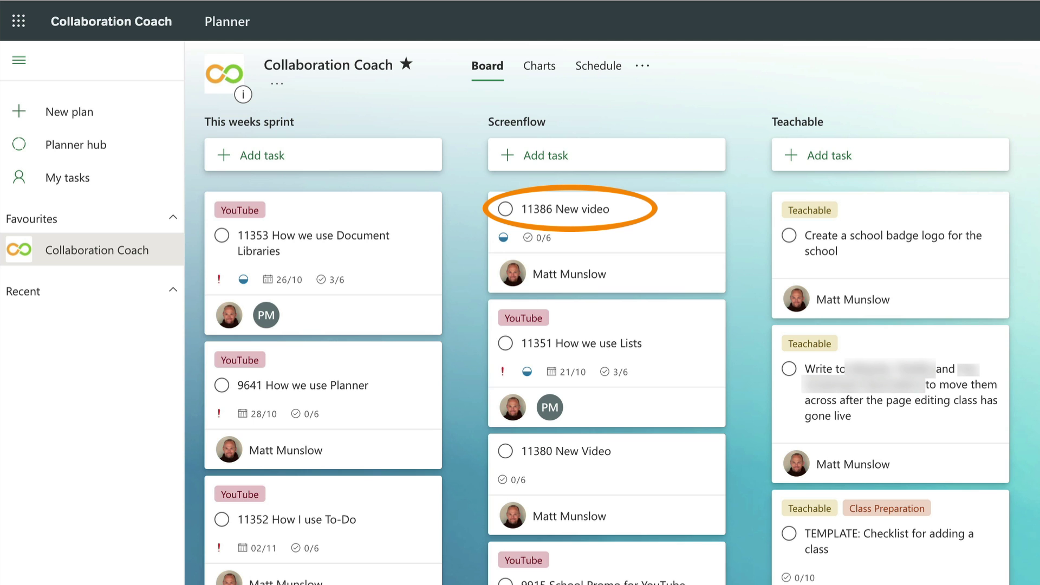
Step: Open 11386 New video, tick Write script and Record video, and follow its SharePoint notes link
left_click(636, 209)
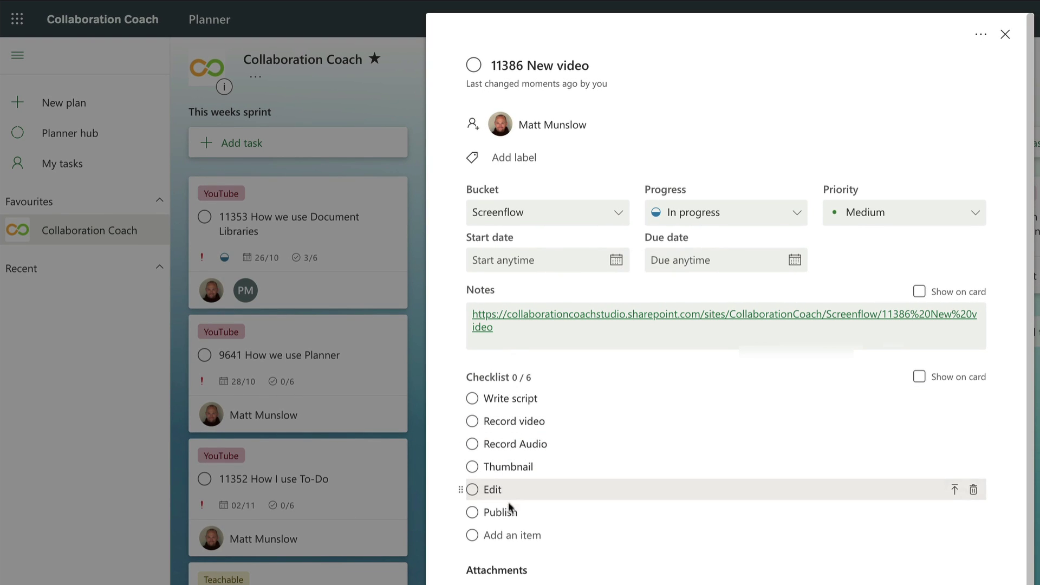
mouse_move(510, 398)
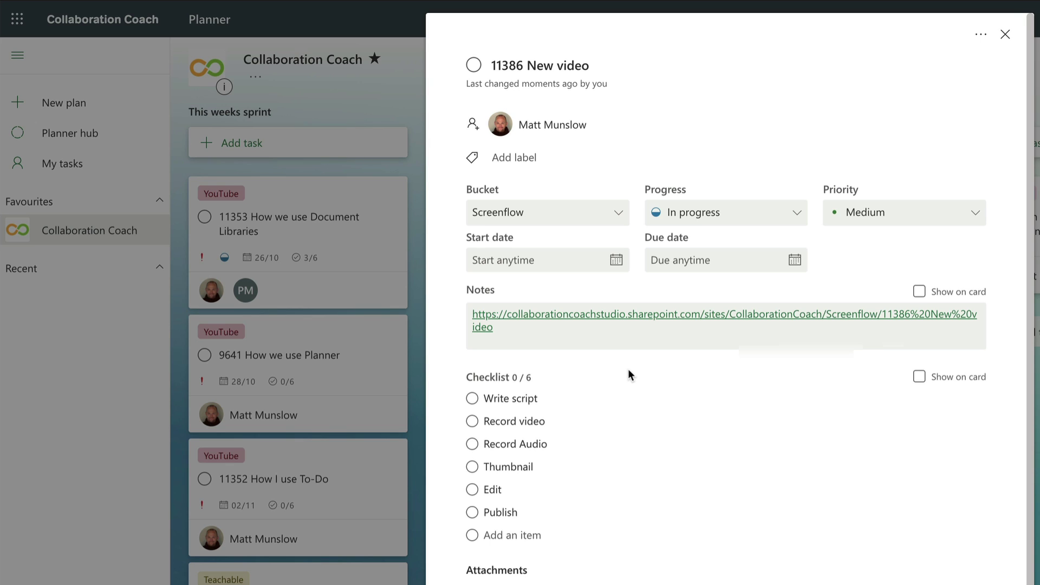
left_click(472, 398)
left_click(472, 422)
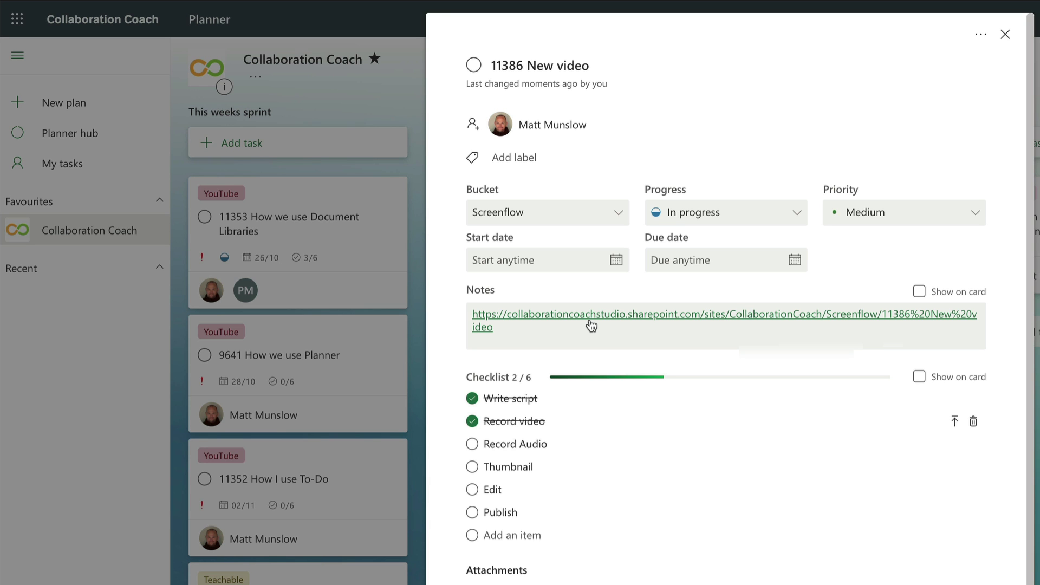
left_click(591, 321)
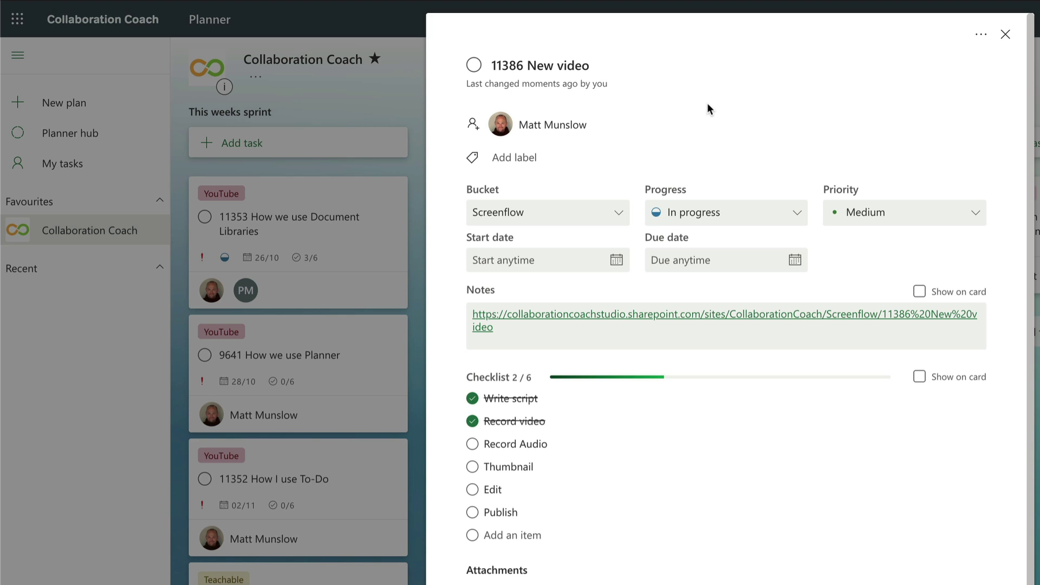
left_click(552, 124)
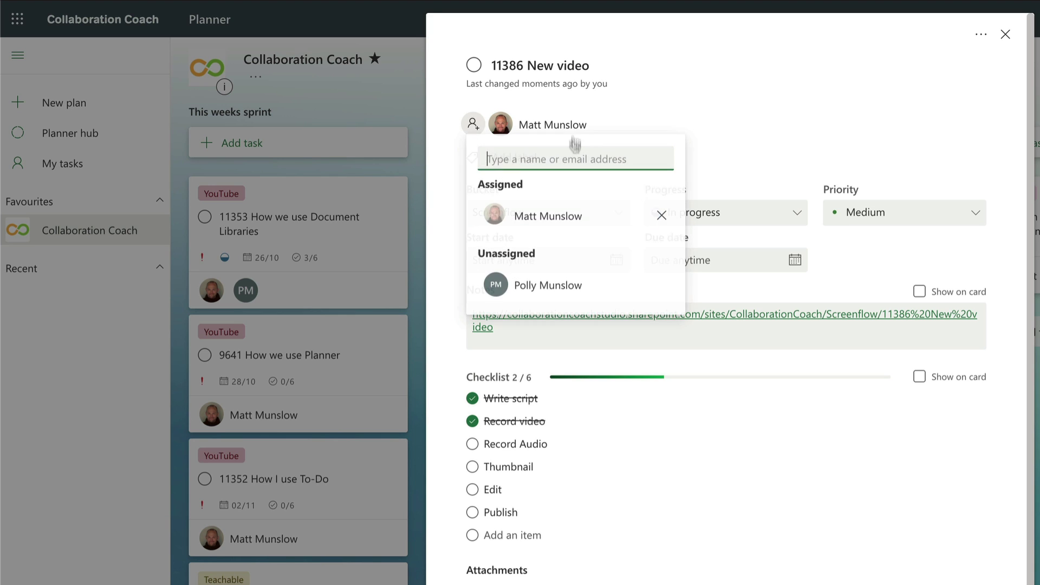
left_click(547, 285)
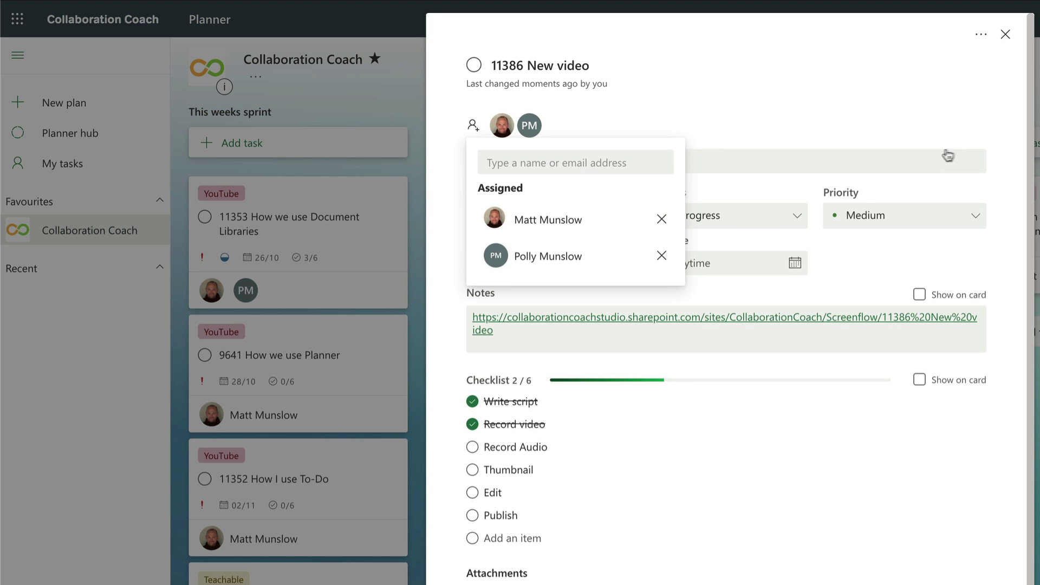
left_click(992, 134)
Step: Apply the YouTube label to 11386 New video
left_click(546, 159)
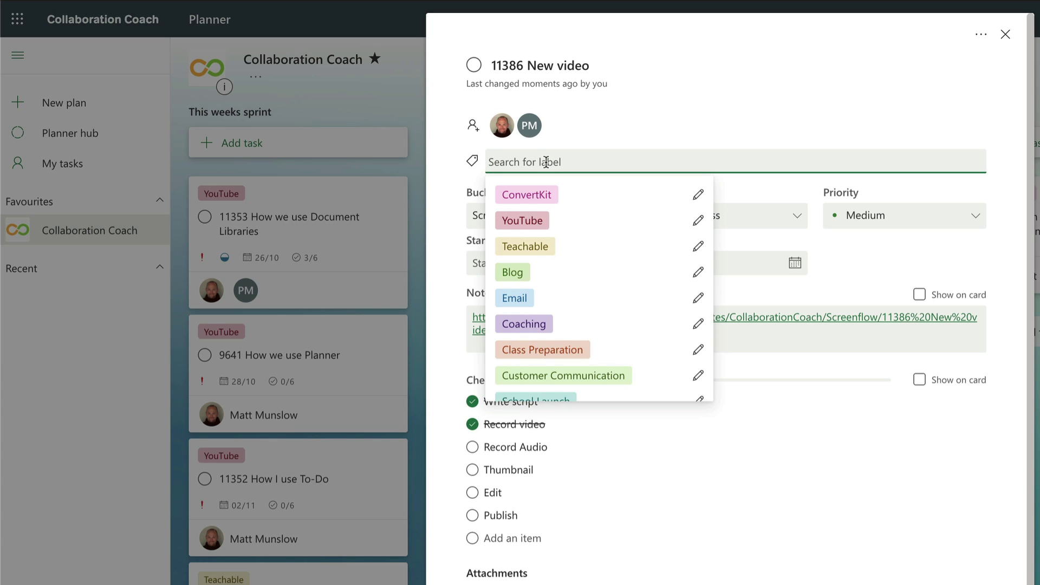
left_click(566, 223)
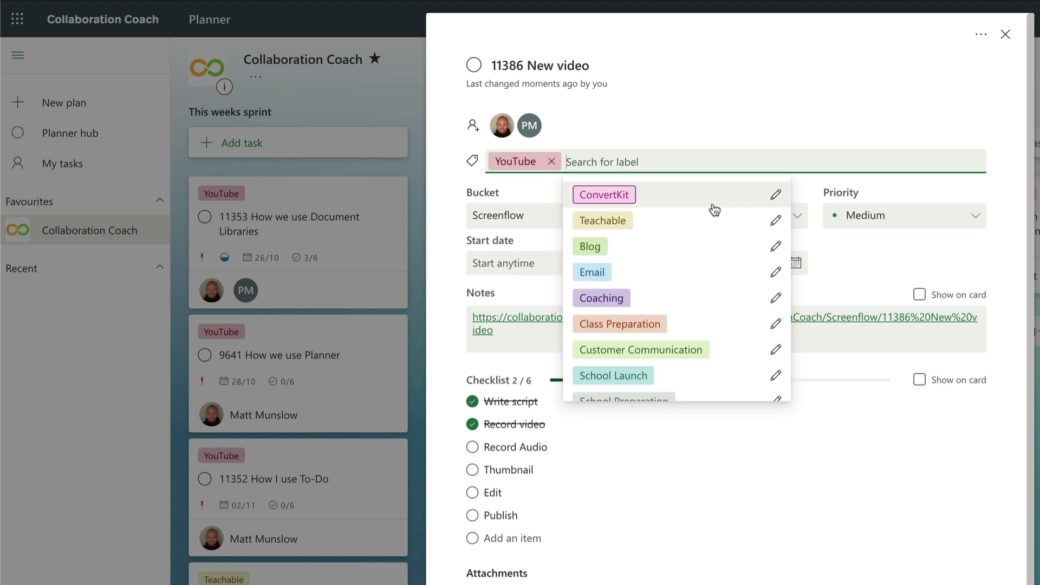
left_click(1003, 138)
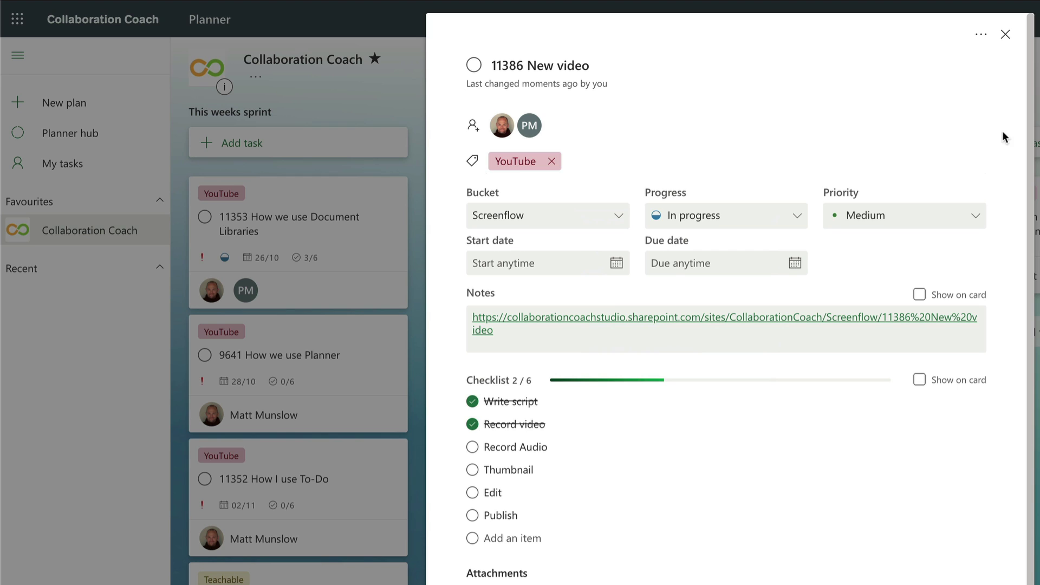
Step: Back on the board, drag 11386 New video from Screenflow to the top of This weeks sprint
left_click(1005, 37)
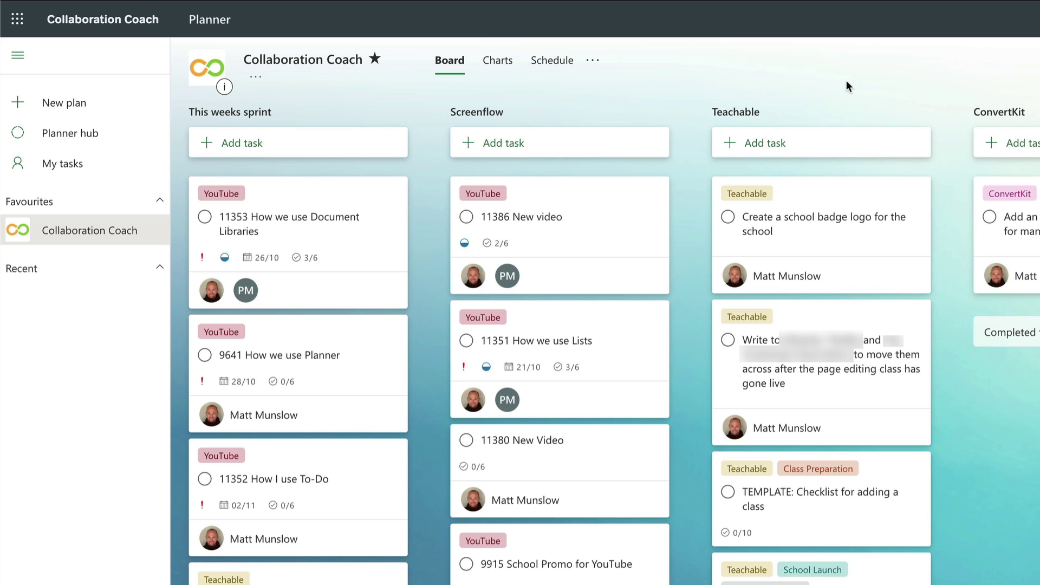
mouse_move(560, 236)
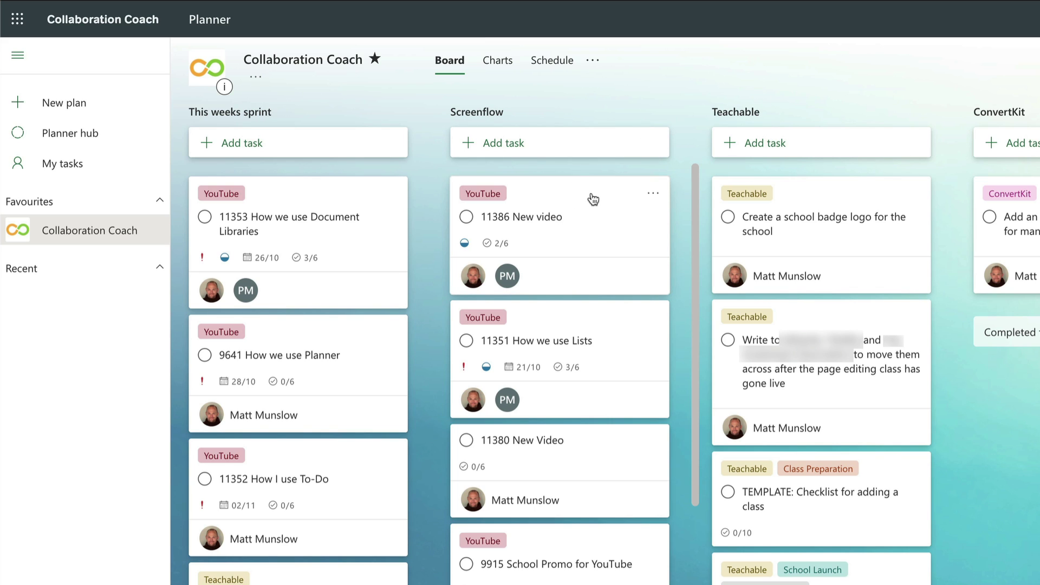
mouse_move(596, 195)
left_mouse_down()
mouse_move(372, 226)
mouse_move(332, 194)
left_mouse_up()
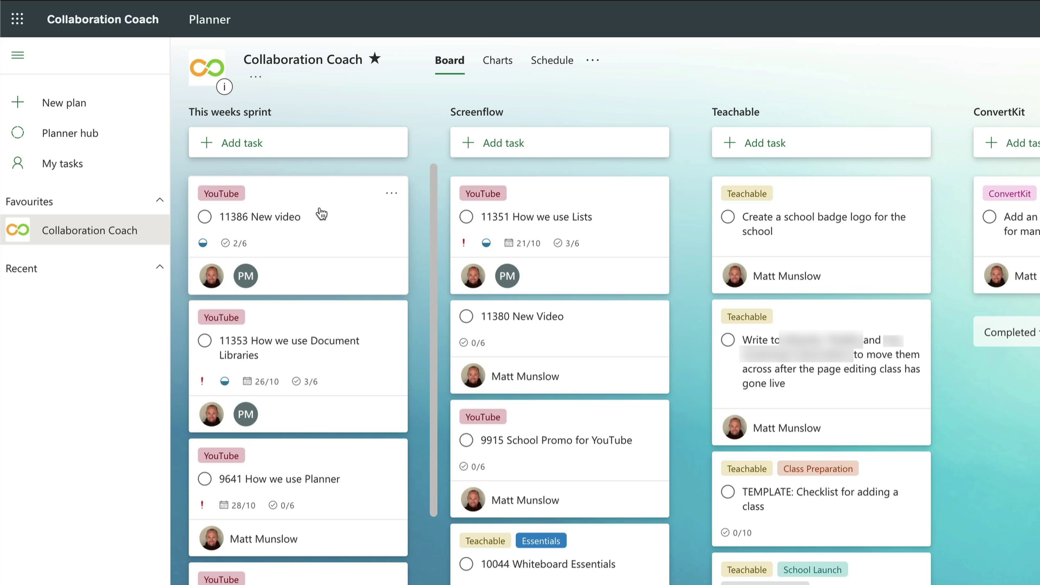
Step: Reopen 11386 New video and set its due date to 29 October 2021
left_click(322, 214)
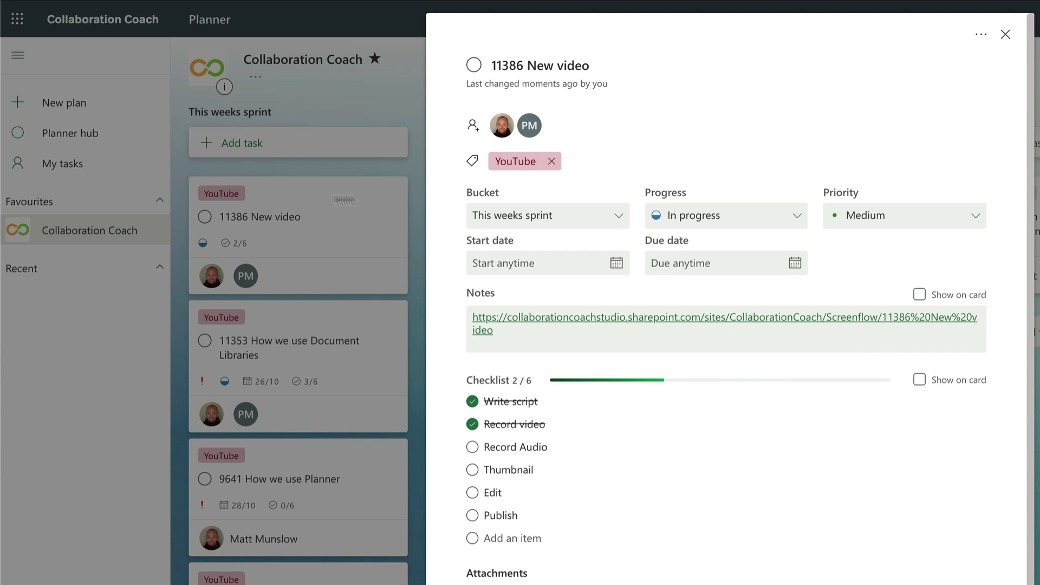
left_click(792, 264)
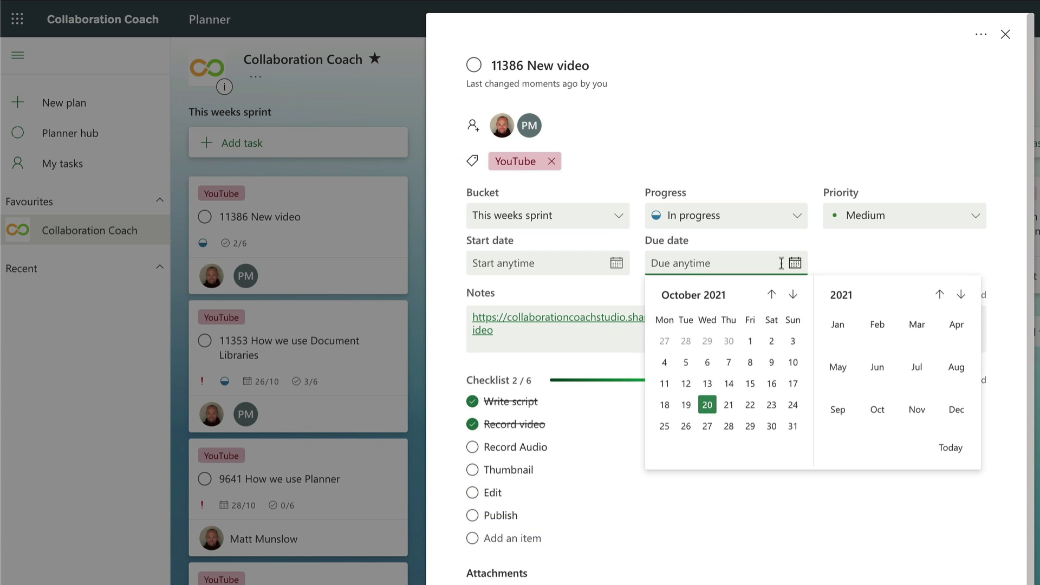
left_click(752, 426)
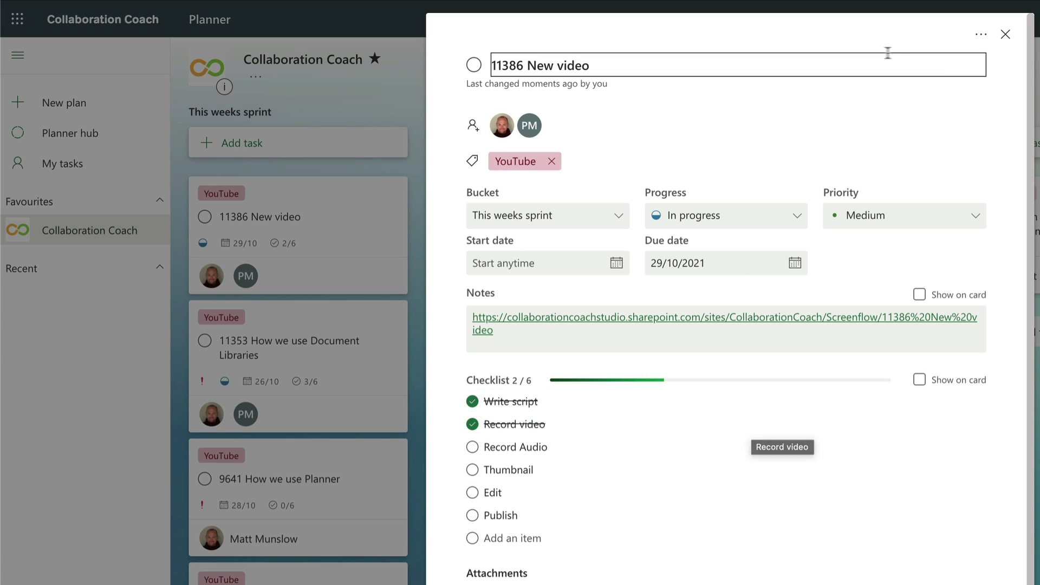
Step: In the Schedule view, drag 11386 New video from 29 October to Thursday 4 November
left_click(1007, 36)
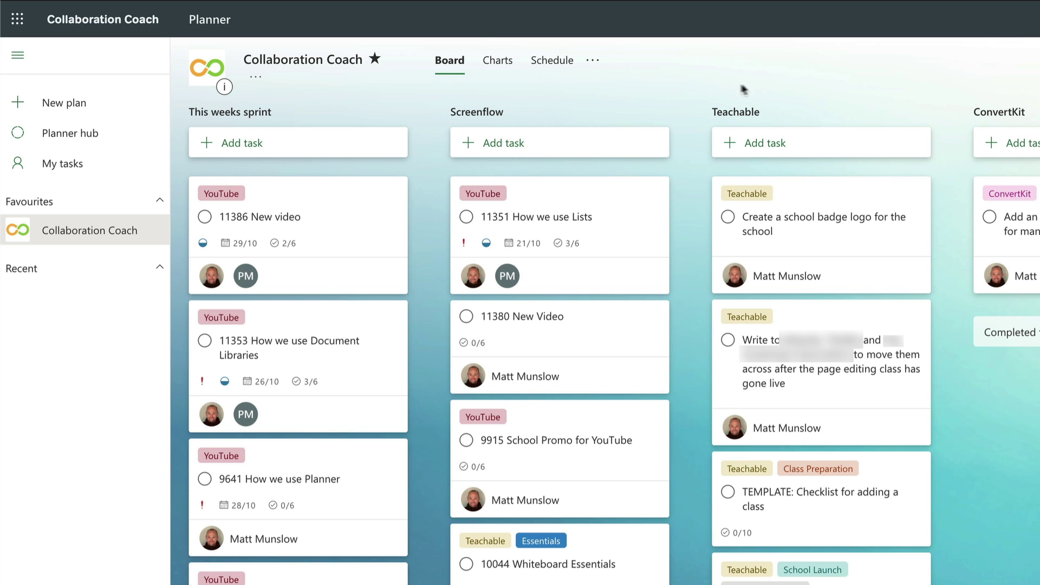
left_click(551, 62)
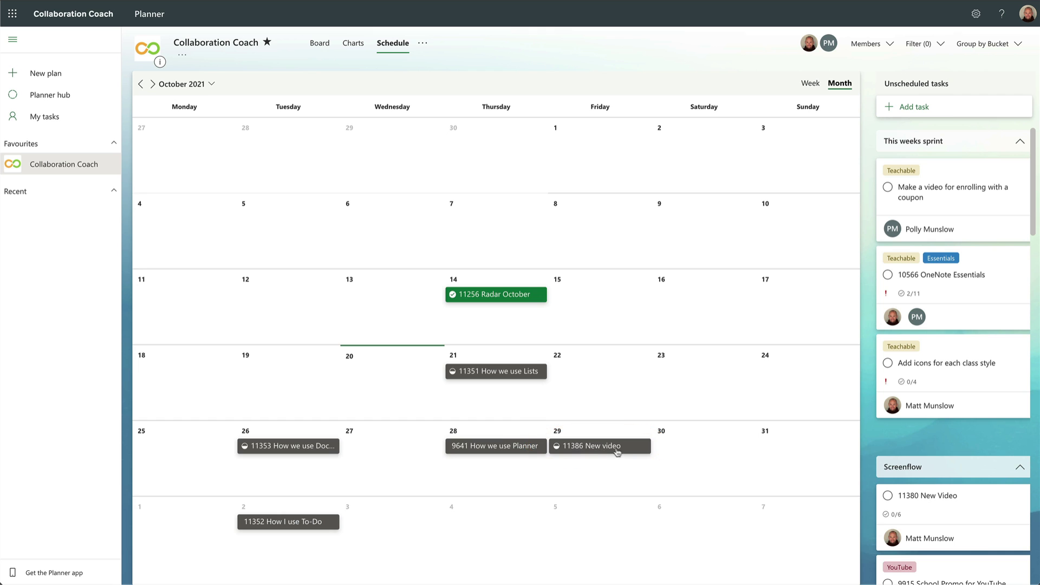
mouse_move(603, 448)
left_mouse_down()
mouse_move(390, 471)
mouse_move(498, 511)
left_mouse_up()
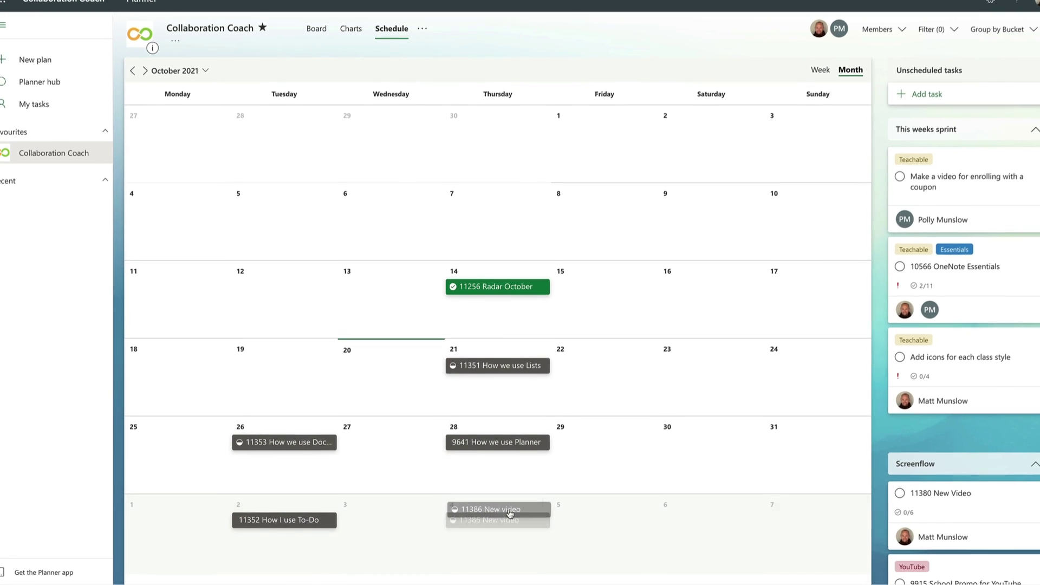